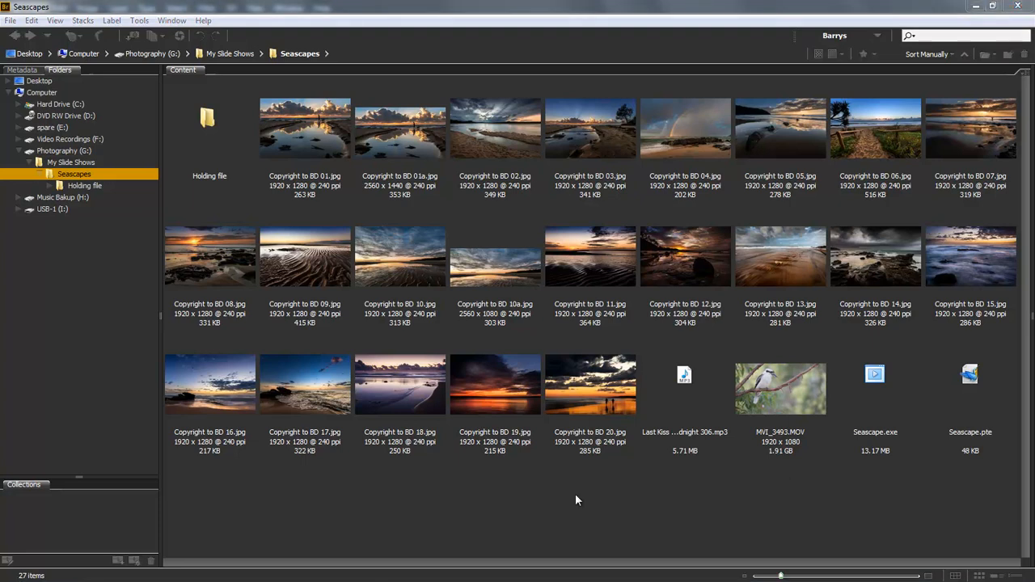
Select the MVI_3493.MOV clip in the Seascapes folder, and switch to Photoshop using the Motion workspace.
left_click(795, 383)
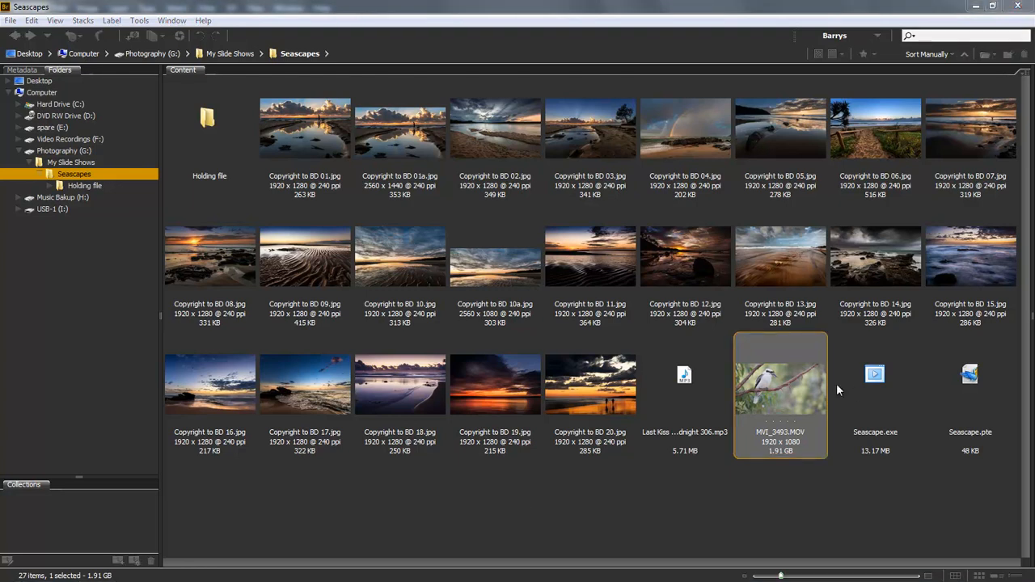
left_click(781, 385)
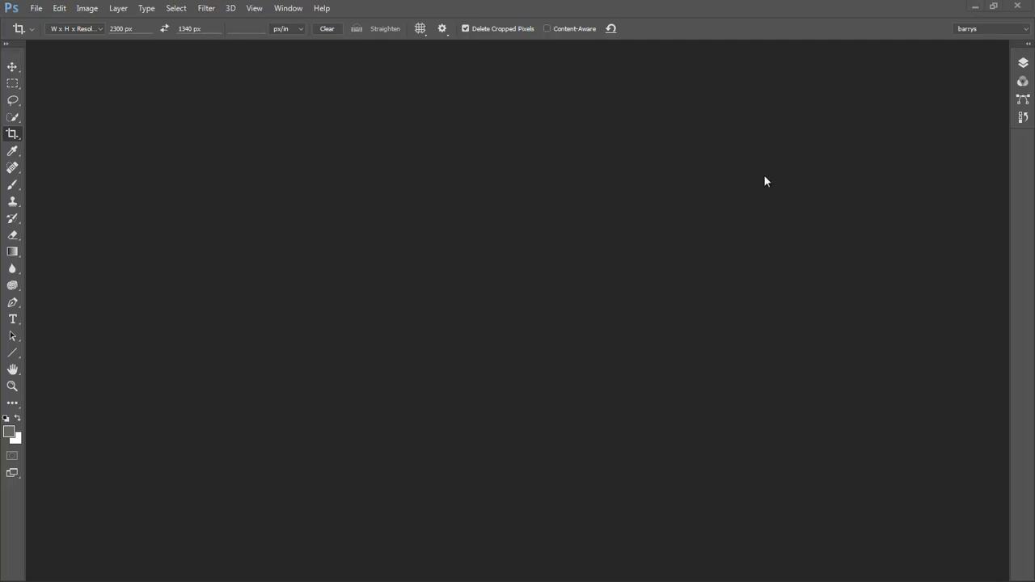
left_click(1025, 30)
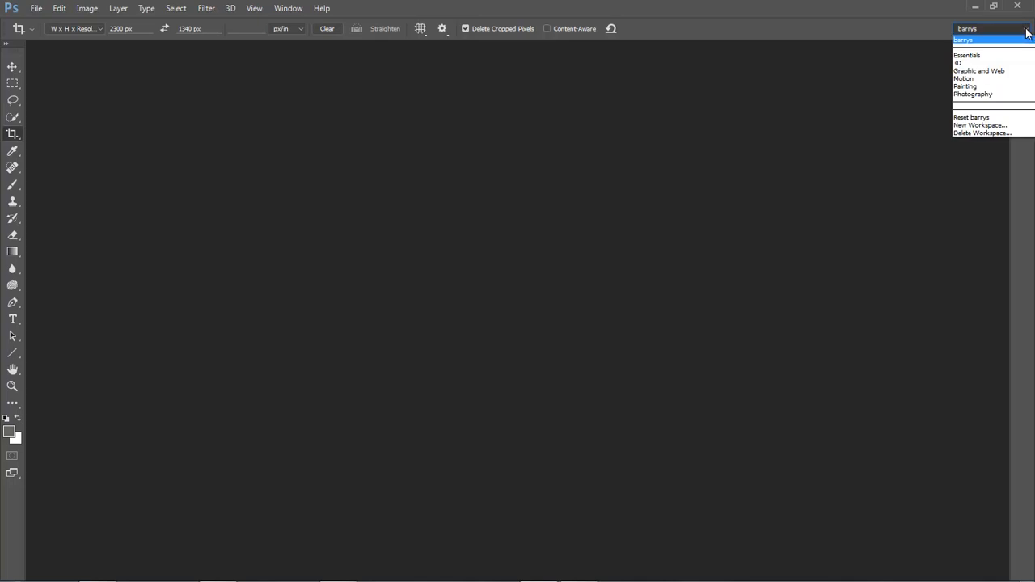
left_click(970, 79)
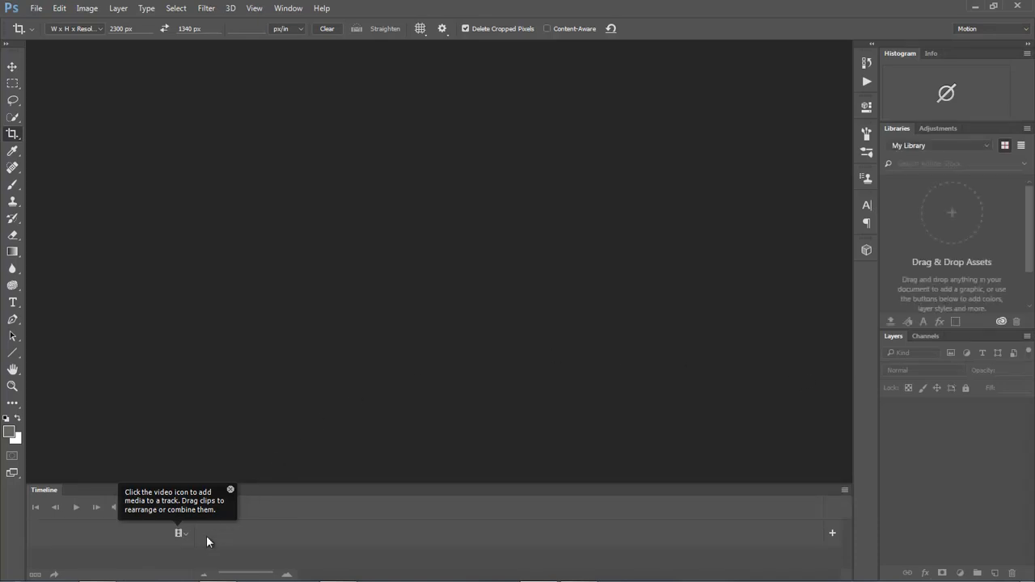
Add the MVI_3493 video from My Slide Shows > Seascapes on the Photography (G:) drive to the timeline's video track.
left_click(180, 533)
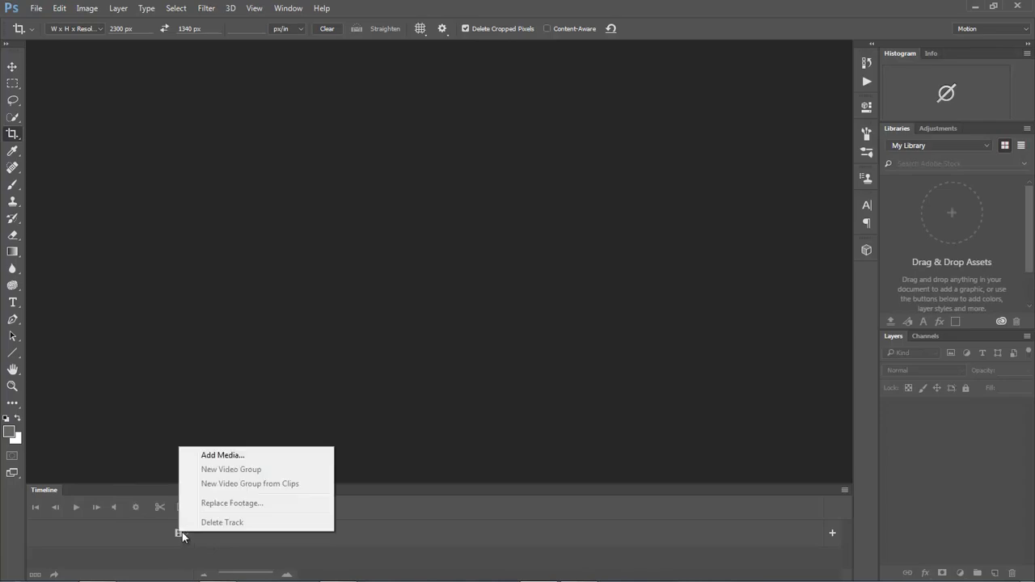
left_click(222, 458)
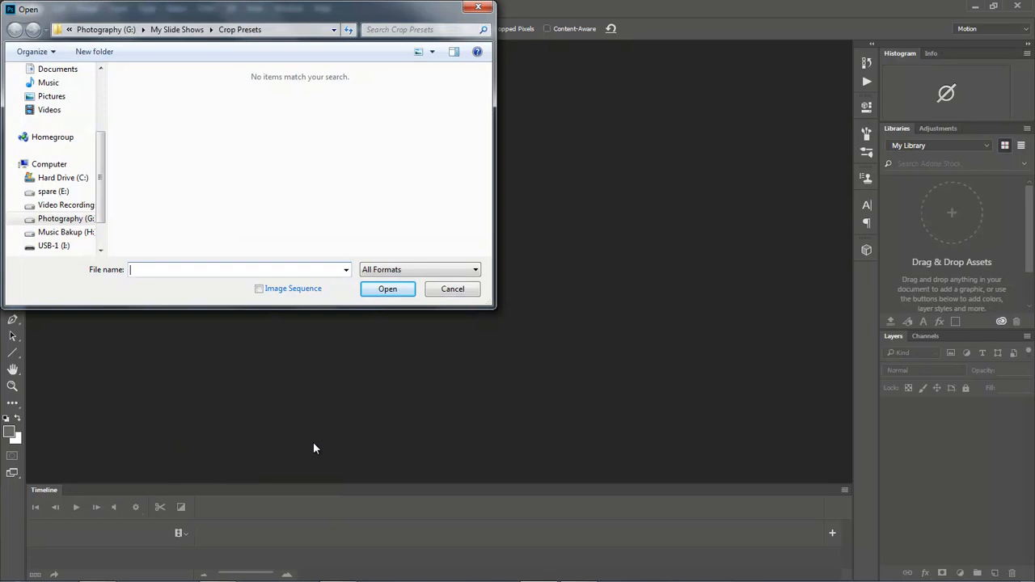
left_click(64, 220)
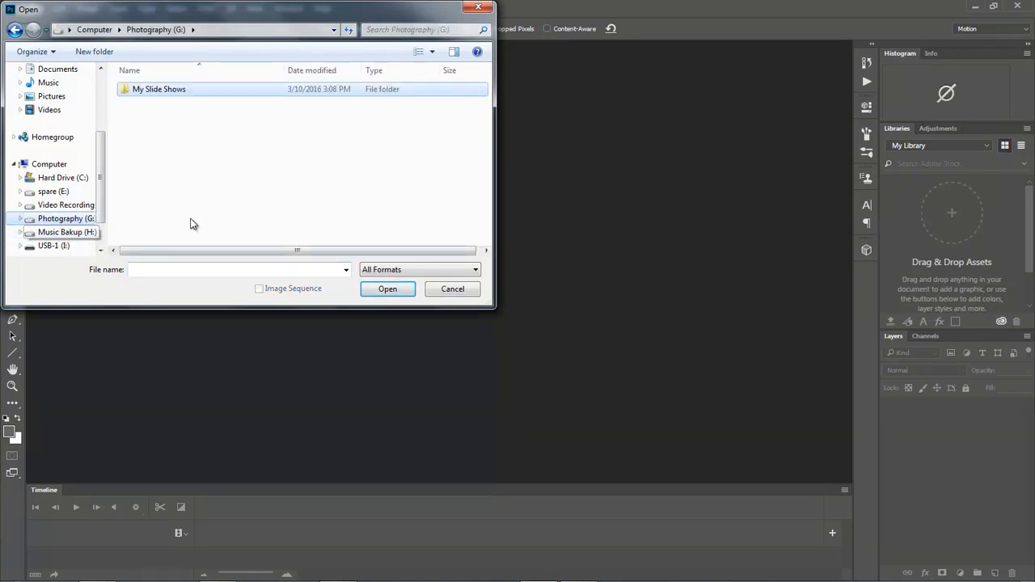
double_click(161, 93)
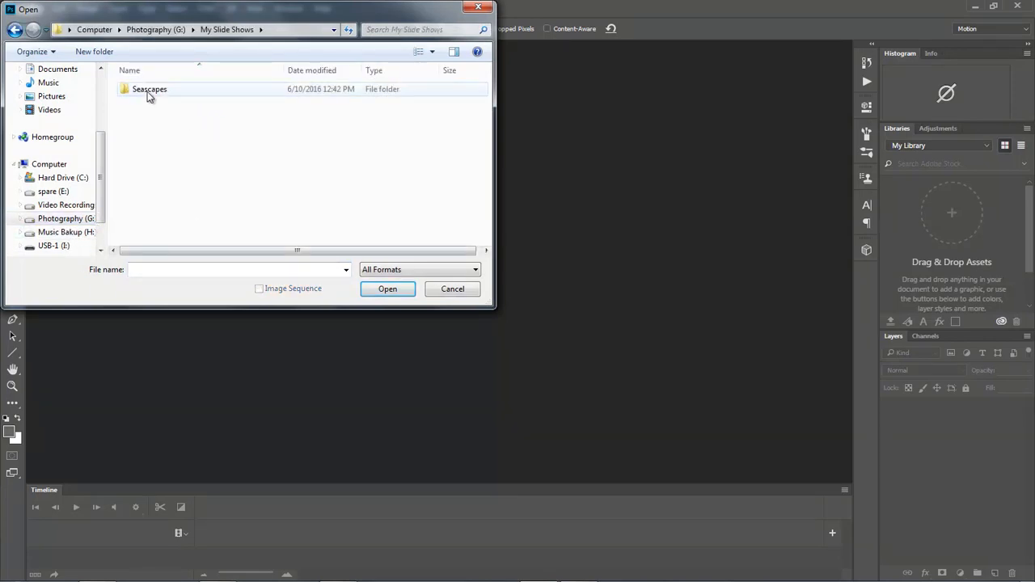
double_click(155, 92)
left_click_drag(485, 122, 486, 232)
left_click(442, 137)
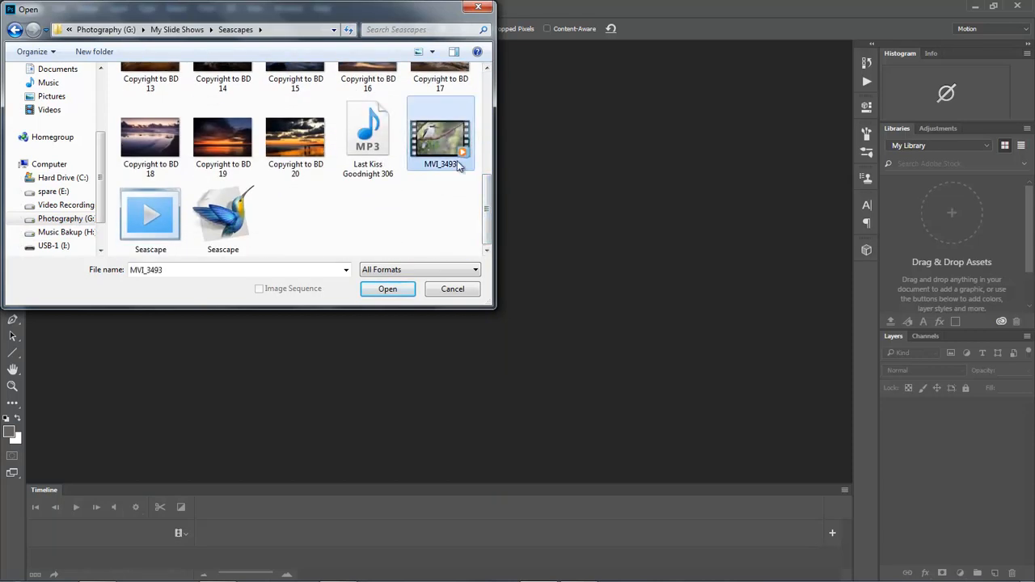
left_click(387, 289)
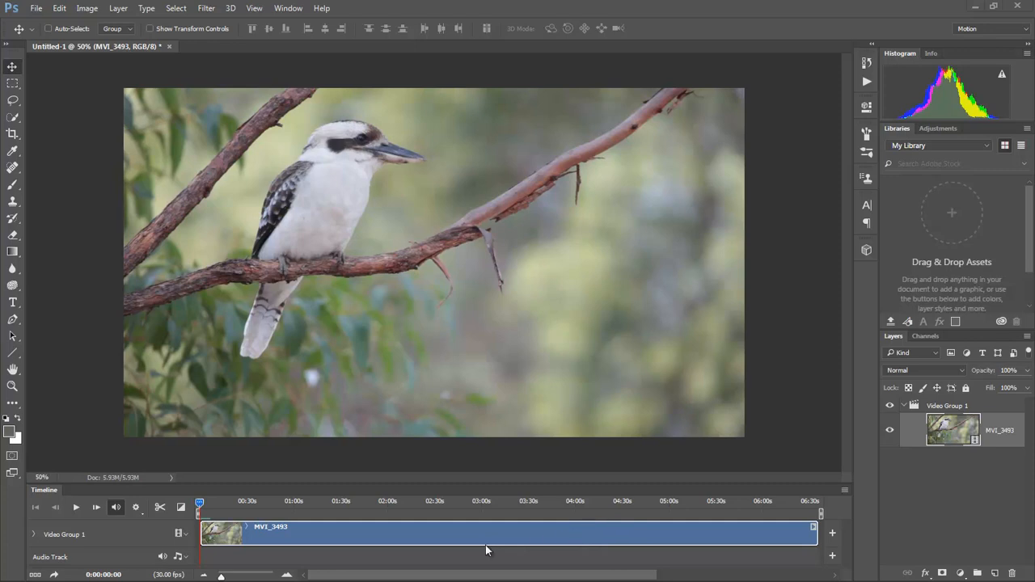
Mute the timeline audio, and preview the clip by playing and scrubbing it before returning to the first frame.
left_click(116, 507)
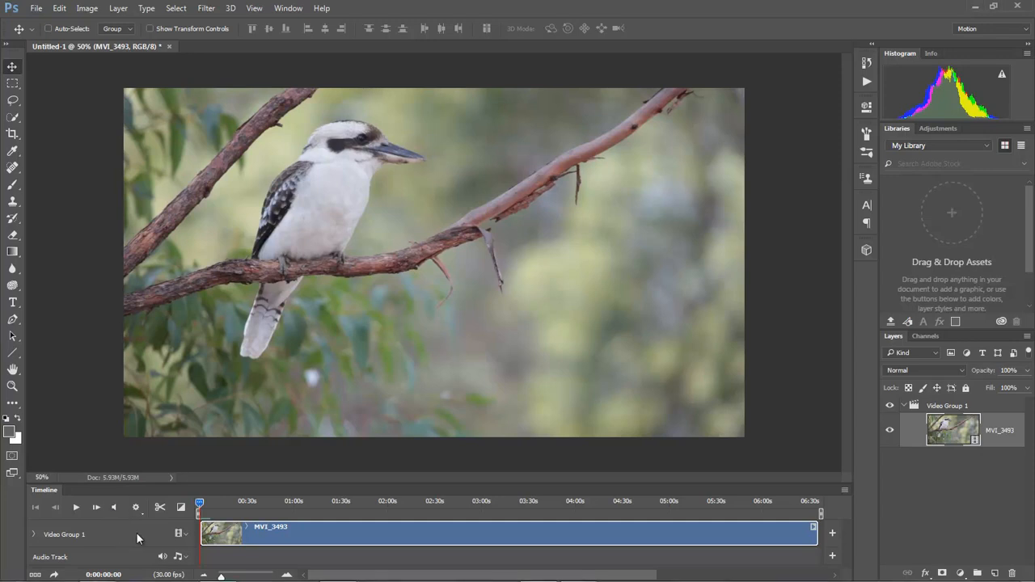
left_click(77, 508)
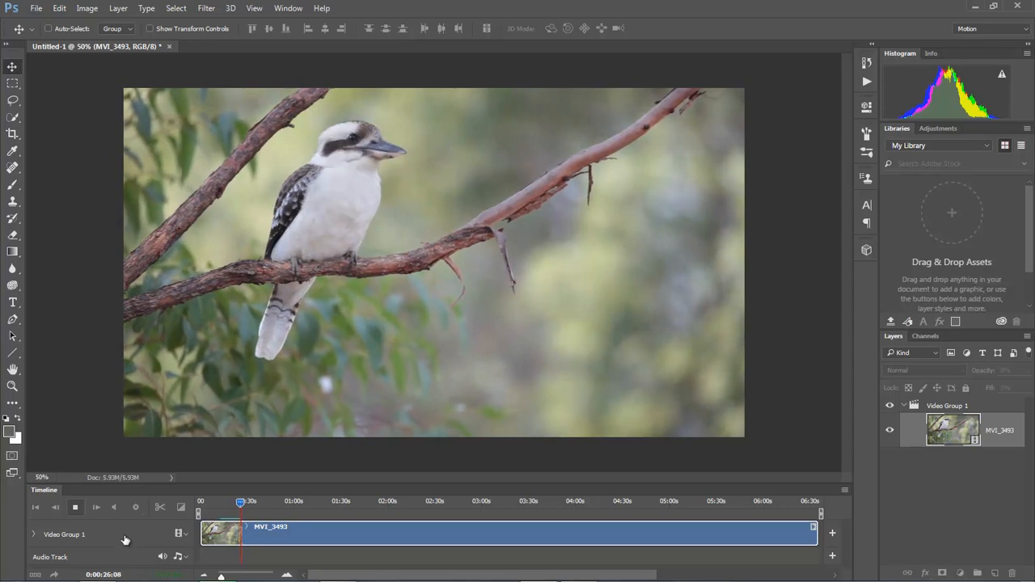
left_click(75, 507)
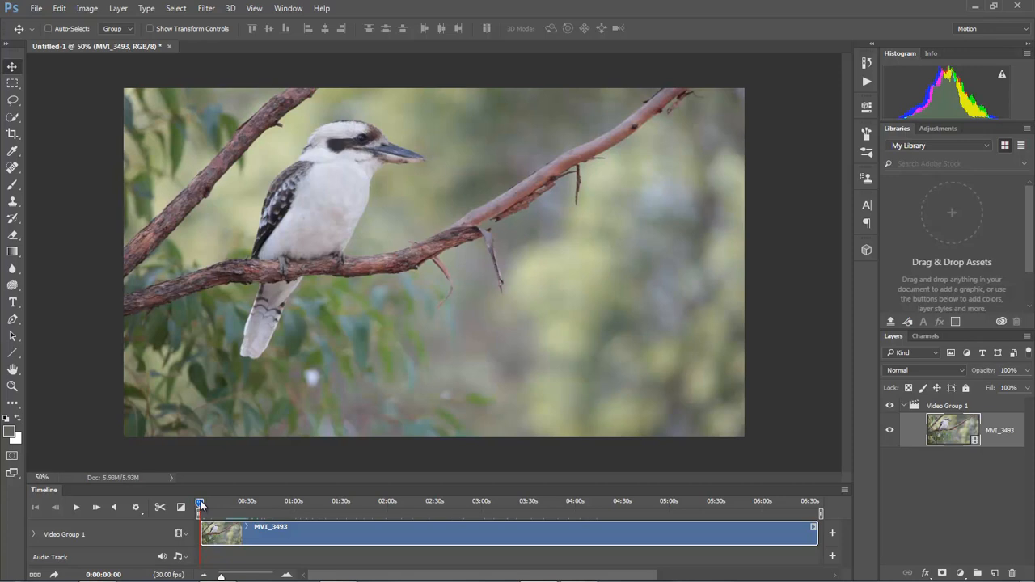
left_click_drag(208, 501, 737, 518)
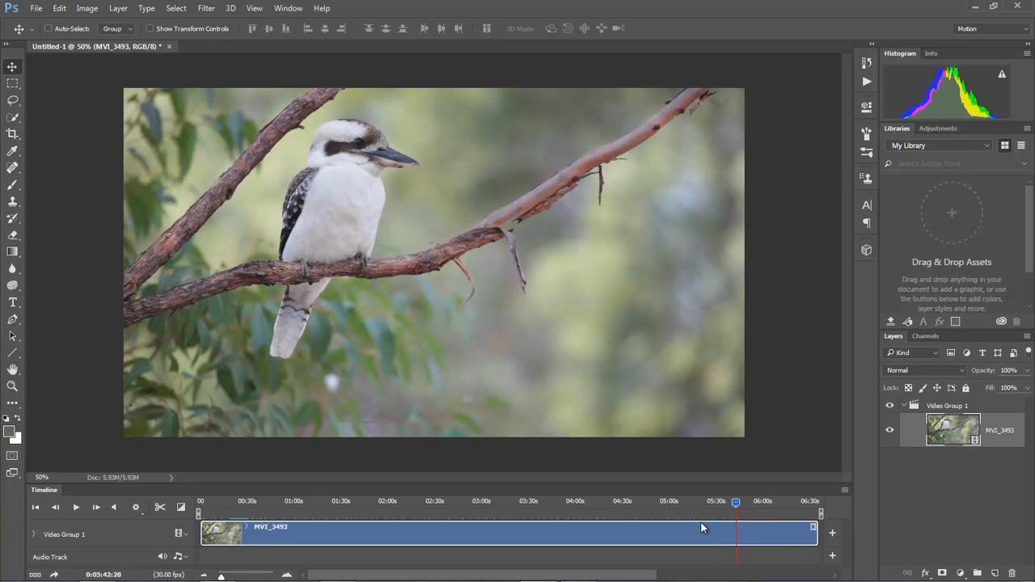
left_click(35, 509)
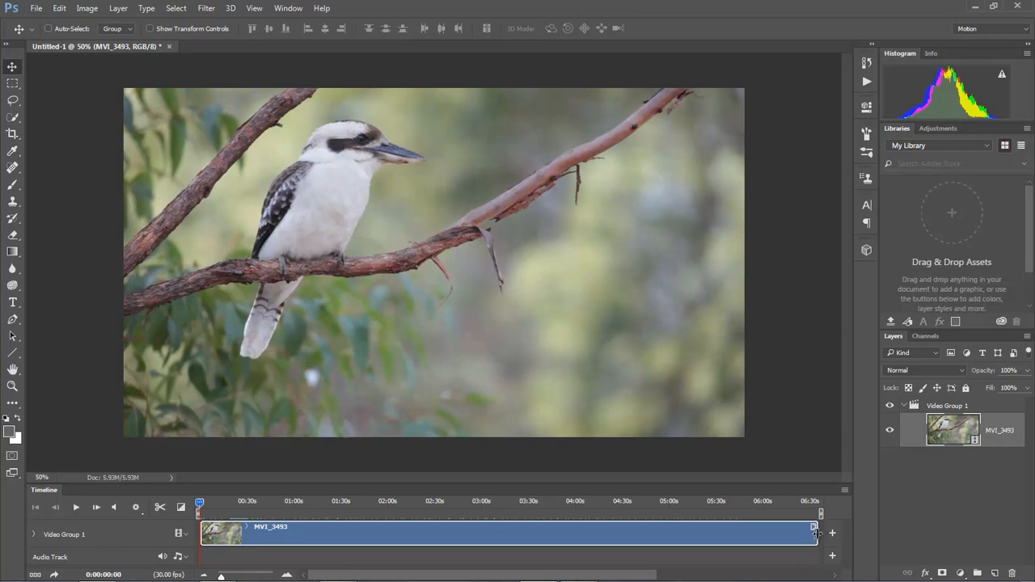
Shorten the clip's end to about one minute, and trim about the first 8 seconds off its start.
left_click_drag(816, 533, 295, 533)
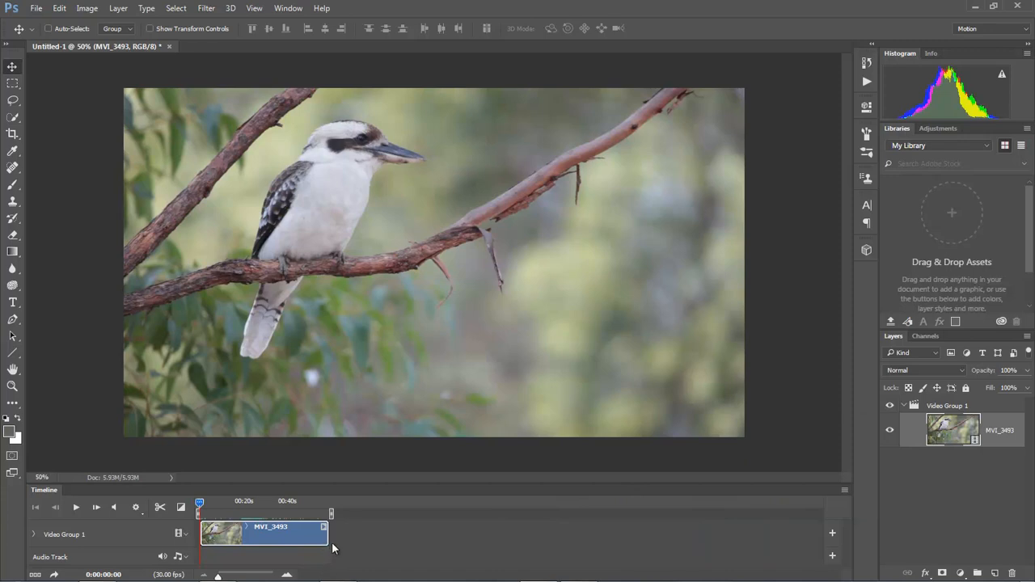
left_click(75, 507)
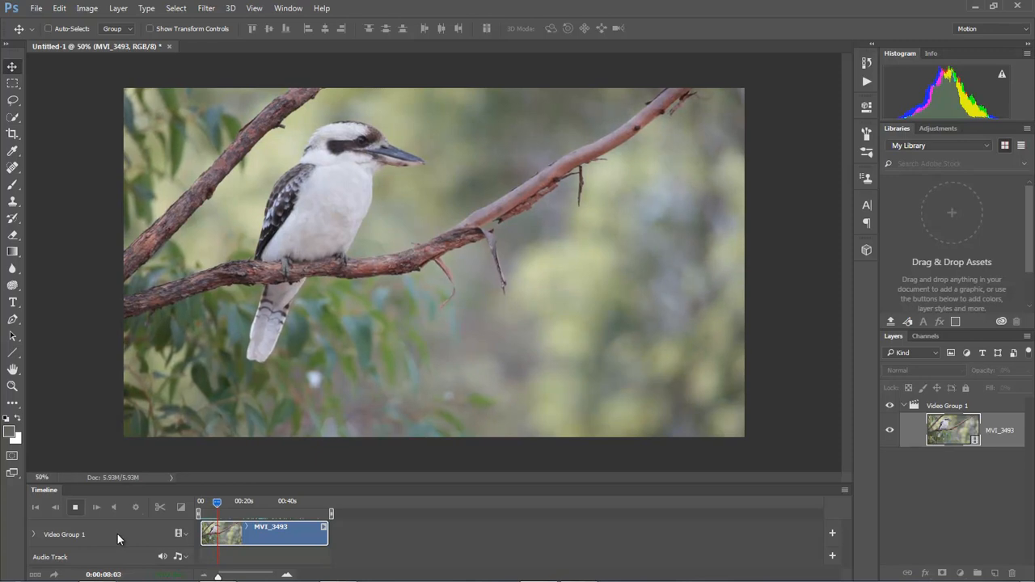
key("space")
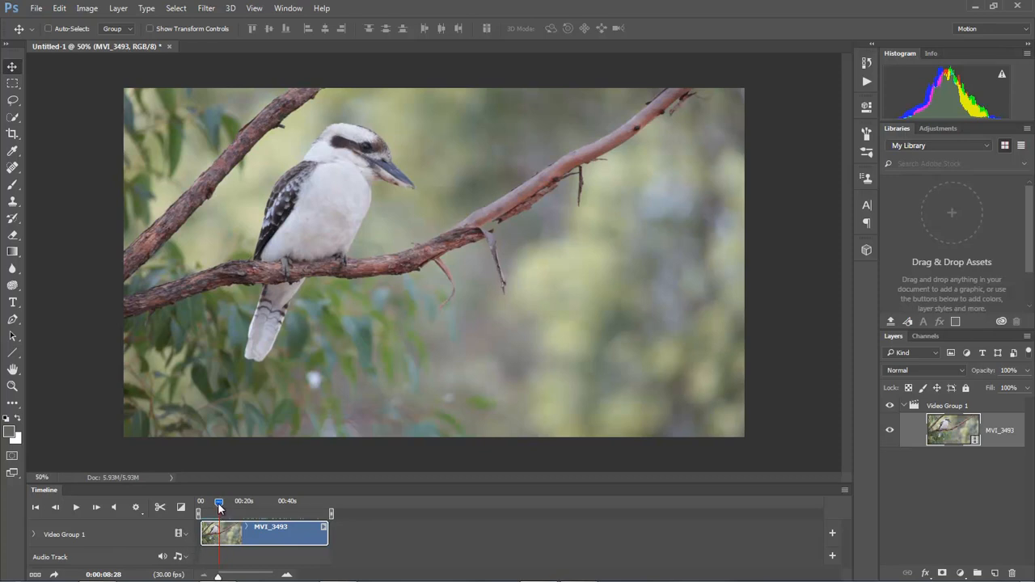
left_click_drag(217, 503, 194, 504)
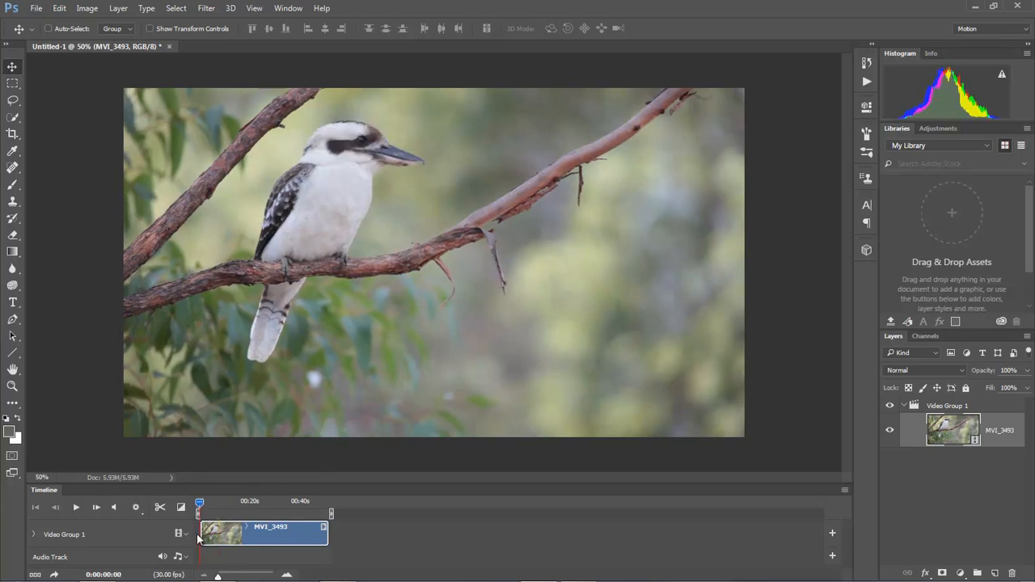
Trim the clip's end to the pause point at about 10 seconds, and play the shortened clip from the start.
left_click(76, 508)
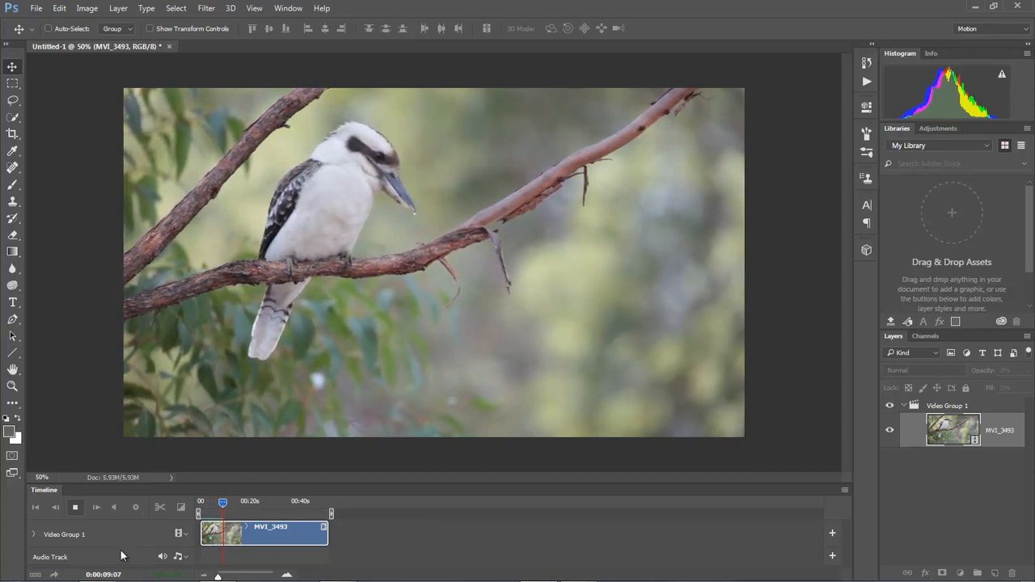
key("space")
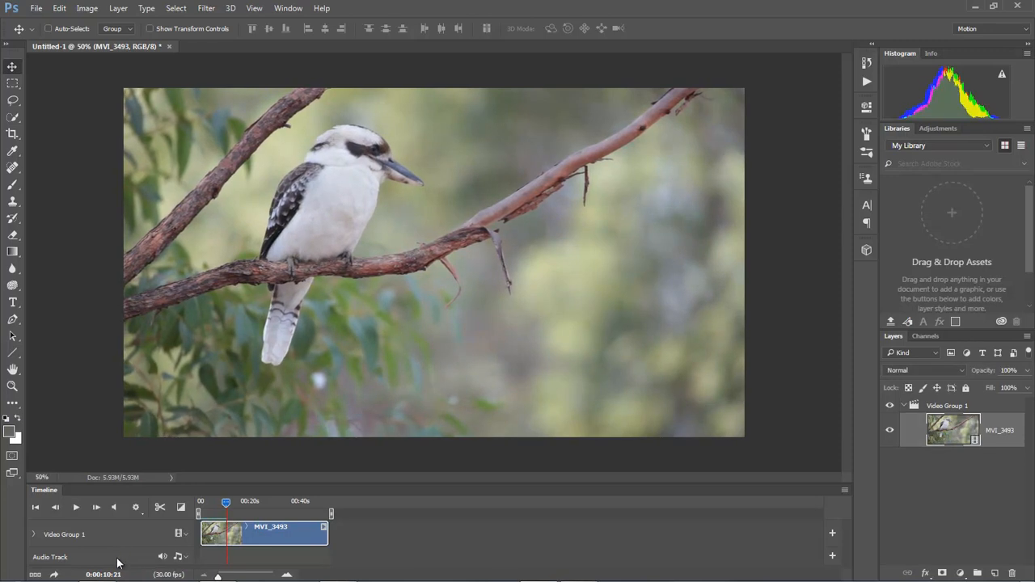
left_click(330, 534)
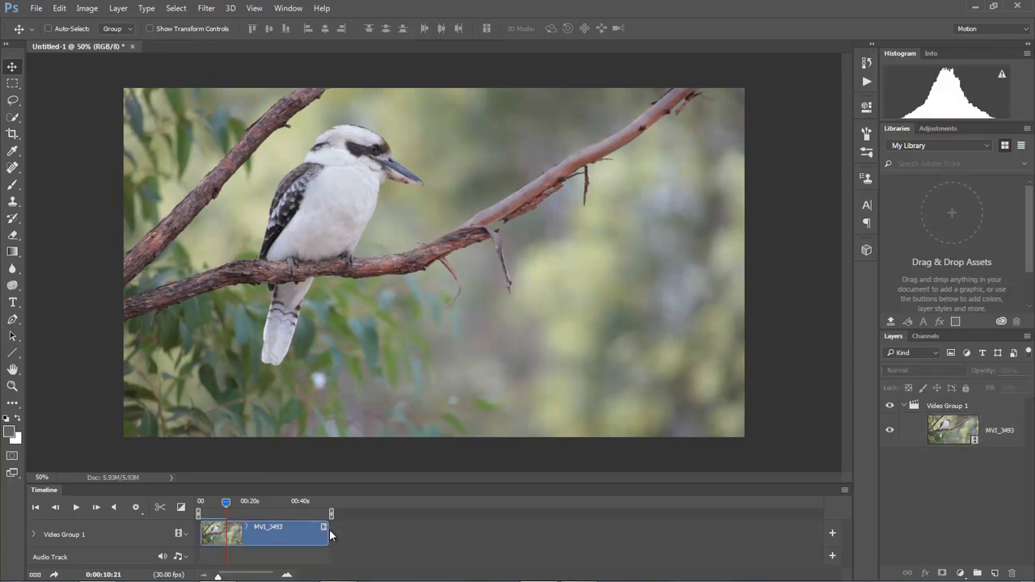
left_click_drag(324, 529, 240, 534)
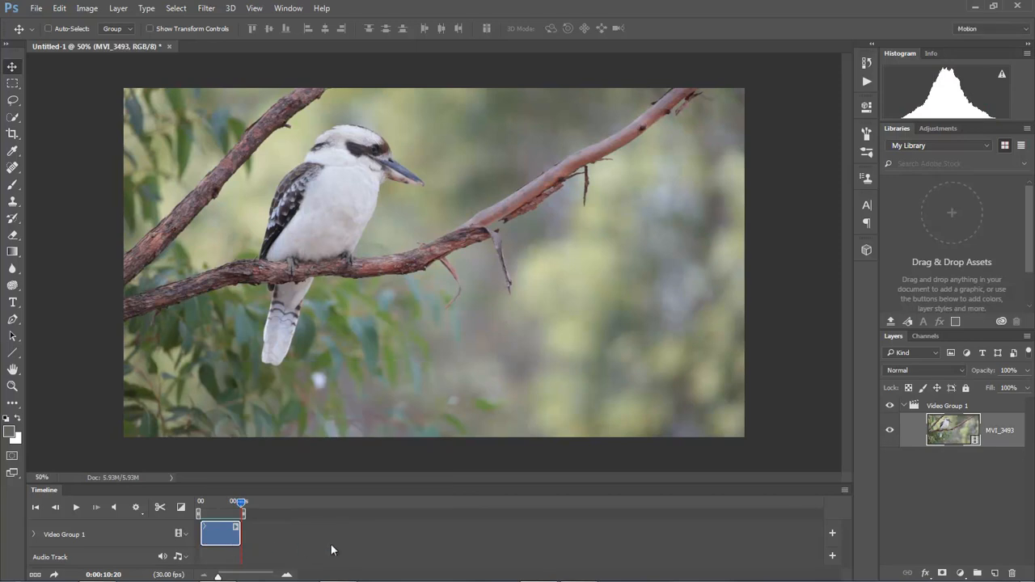
left_click(35, 508)
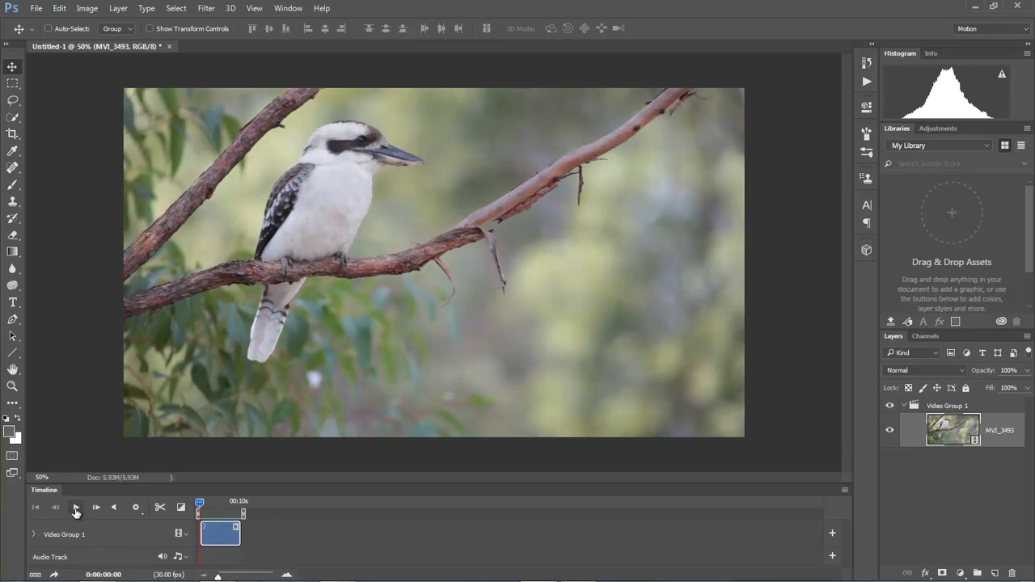
left_click(76, 509)
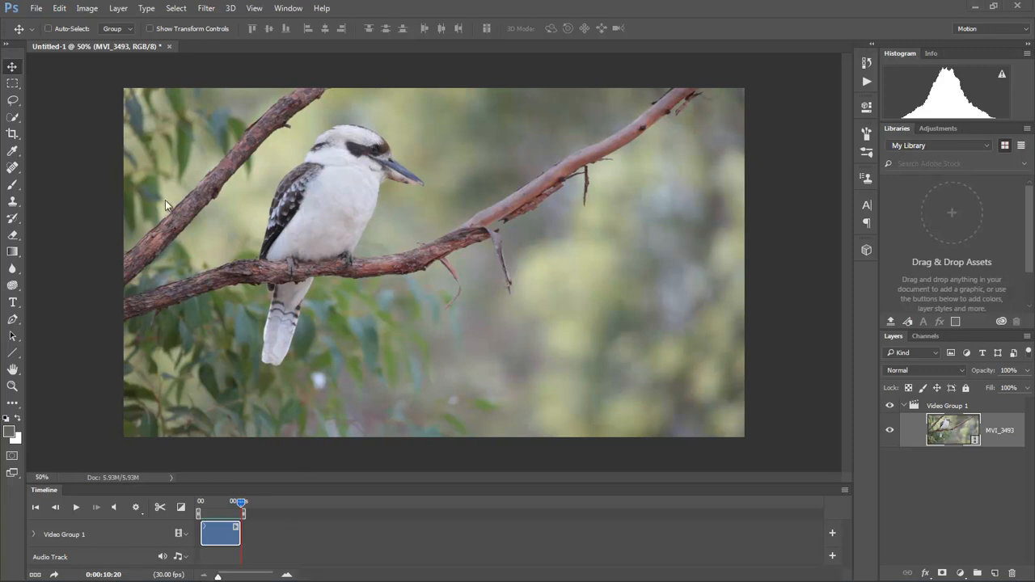
Open the Render Video export settings and name the output file Kooka 1.mp4.
left_click(36, 9)
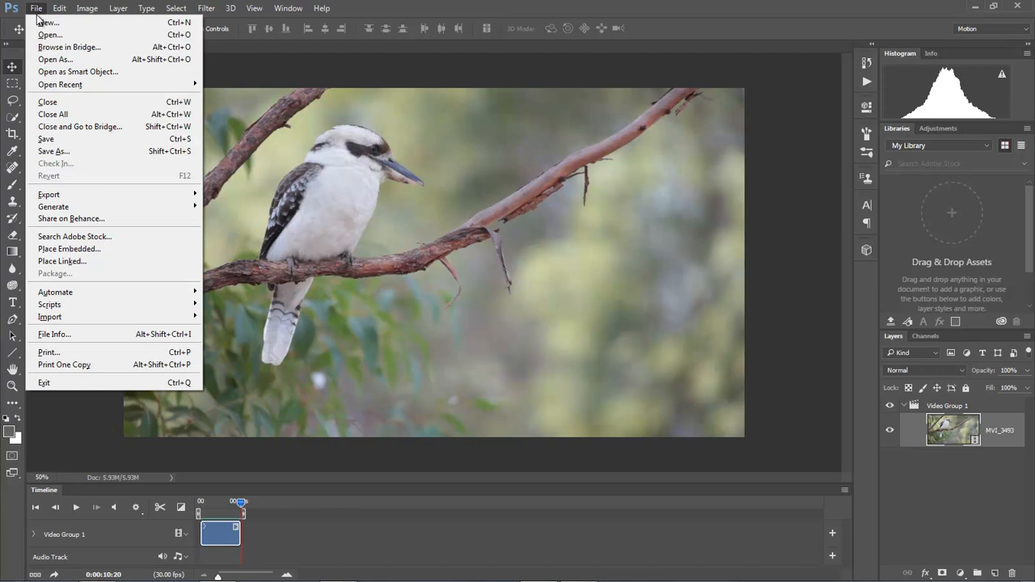
mouse_move(52, 198)
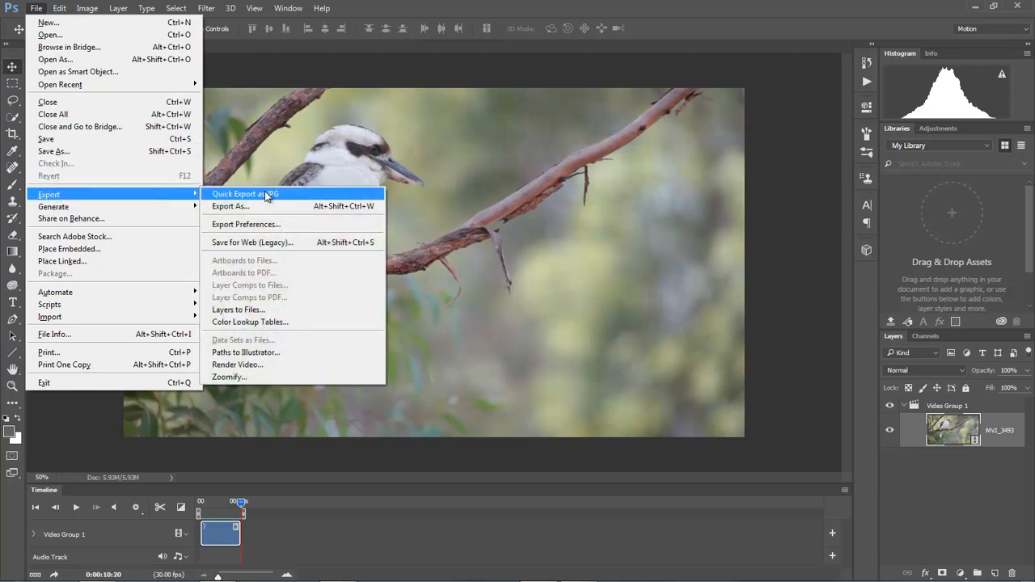
left_click(255, 367)
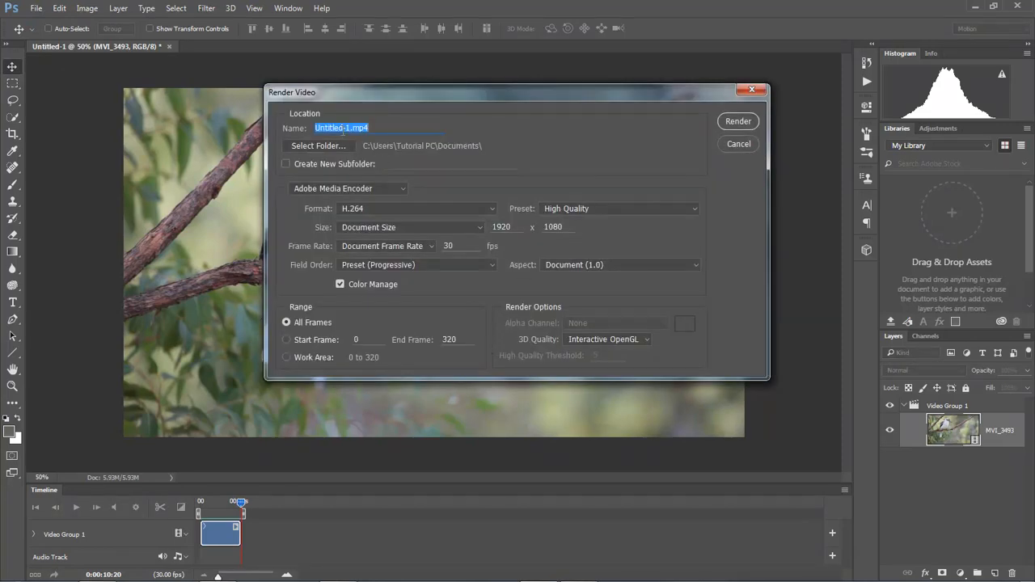
left_click_drag(349, 128, 302, 125)
type("Kooka 1")
Set the render folder to My Slide Shows\Seascapes on the G: drive and render the video.
left_click(319, 144)
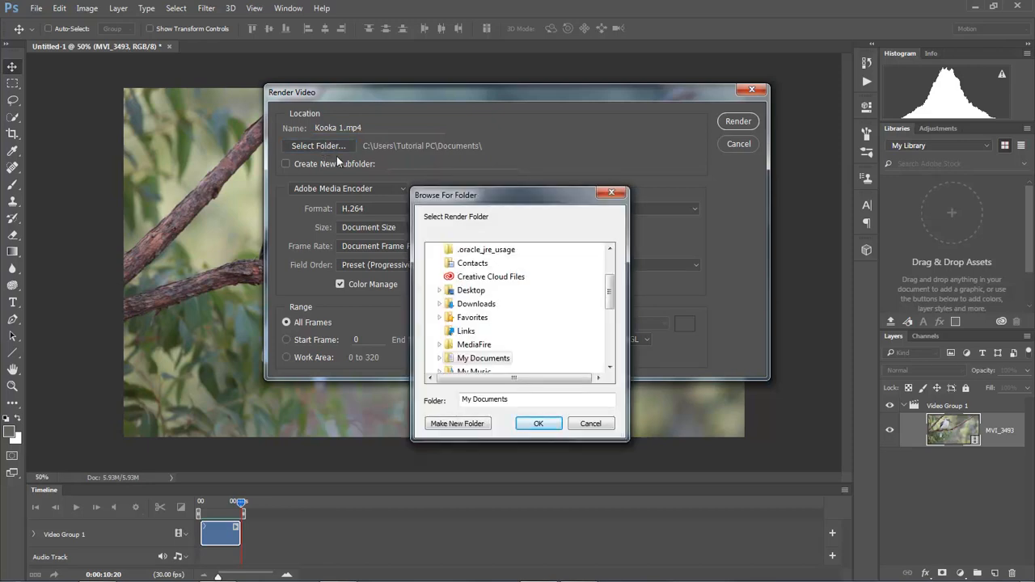
left_click_drag(607, 294, 612, 344)
left_click(433, 264)
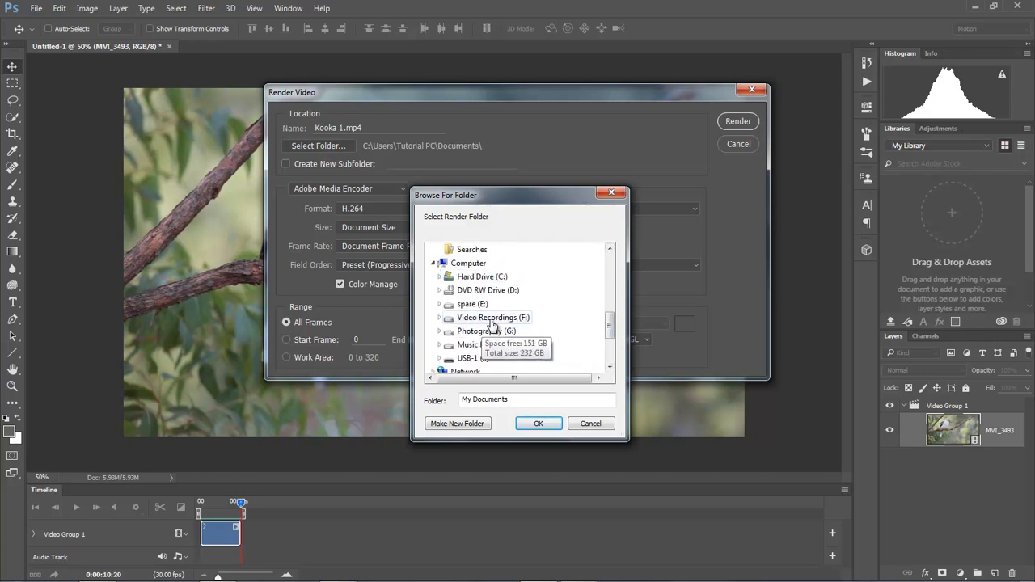
left_click(439, 332)
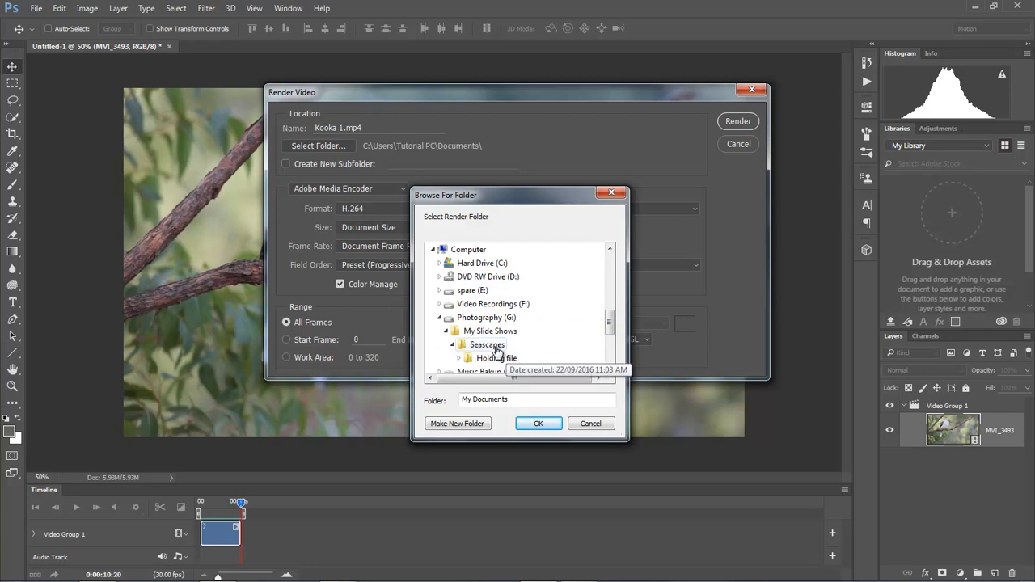
left_click(486, 345)
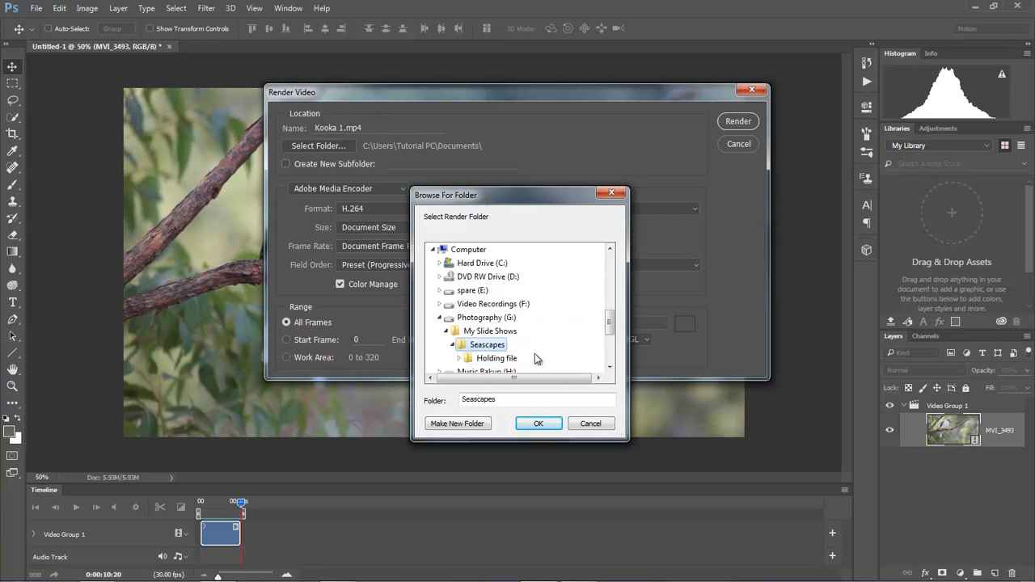
left_click_drag(612, 325, 612, 333)
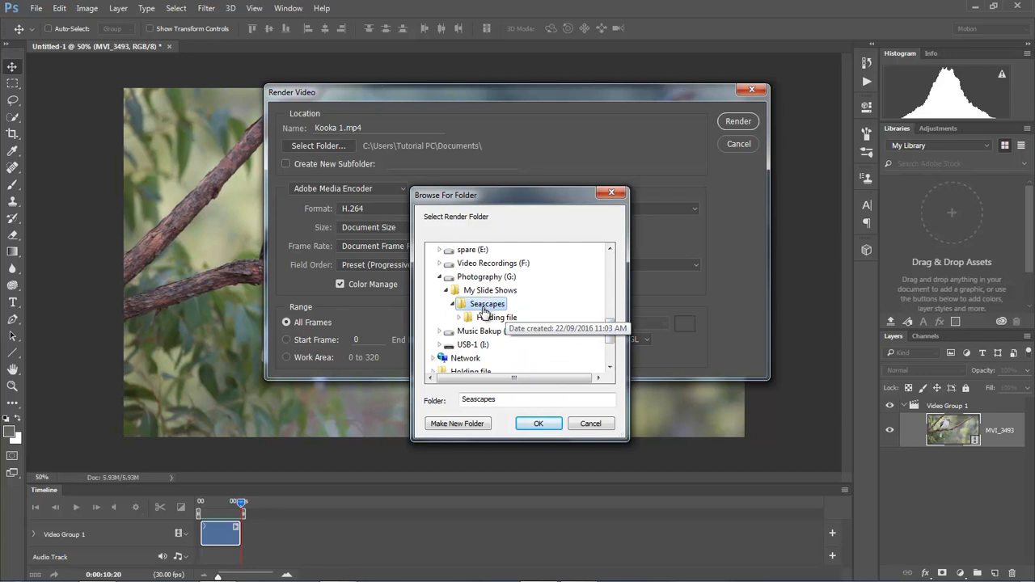
left_click(537, 426)
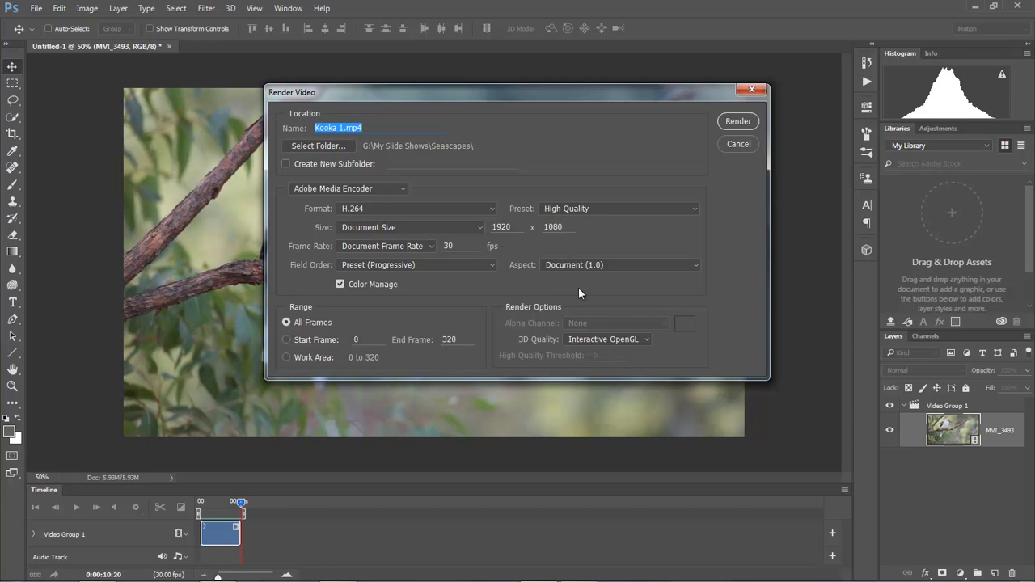
left_click(736, 122)
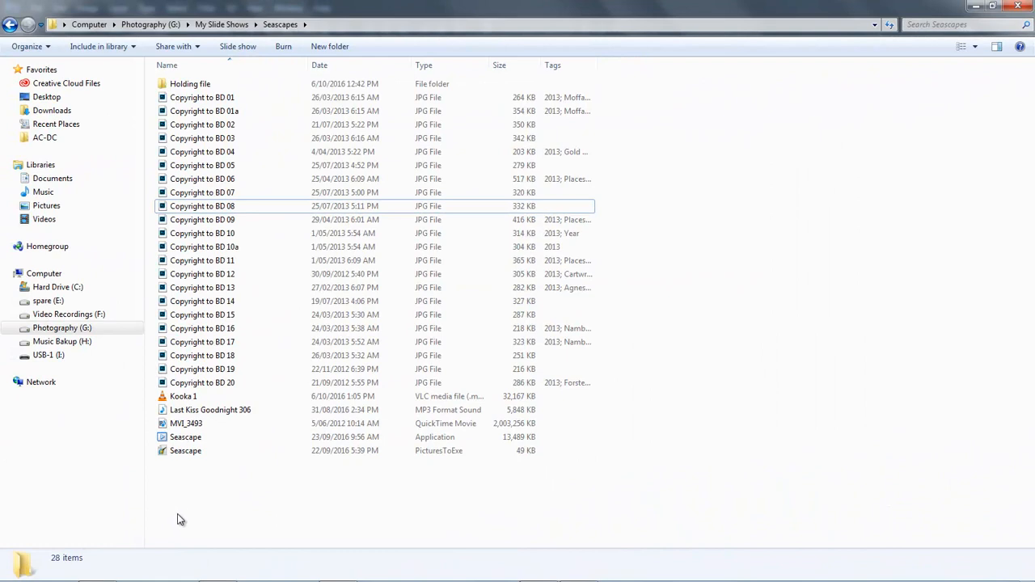
Check the file details of MVI_3493 and Kooka 1 in the Seascapes folder, and open Kooka 1 for playback.
left_click(185, 426)
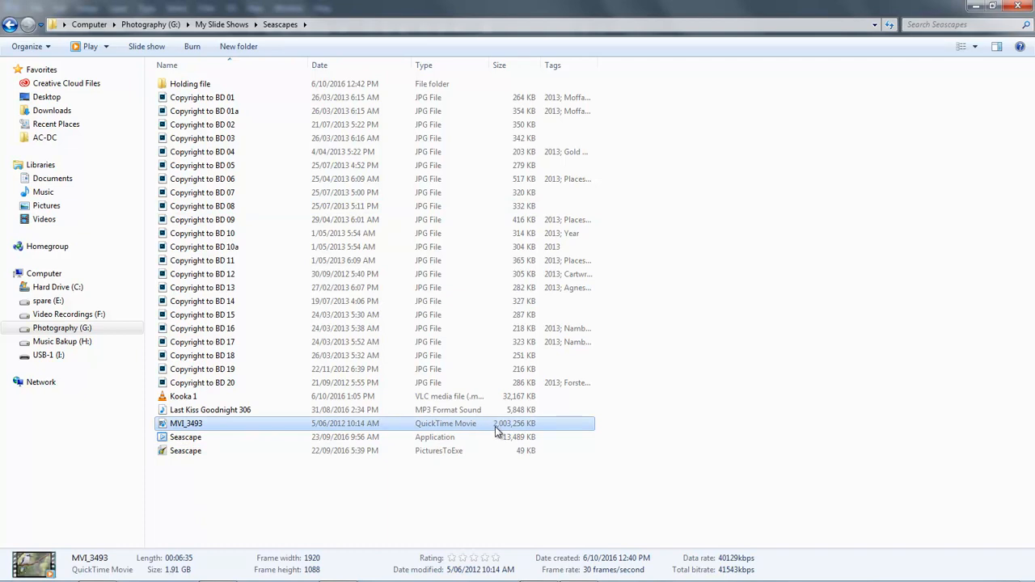
left_click(184, 399)
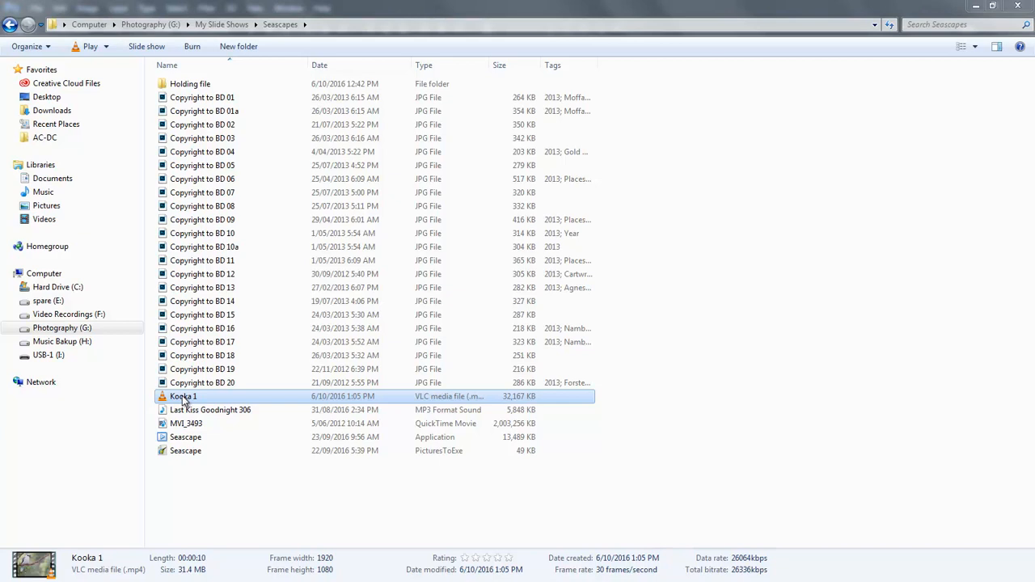
double_click(183, 396)
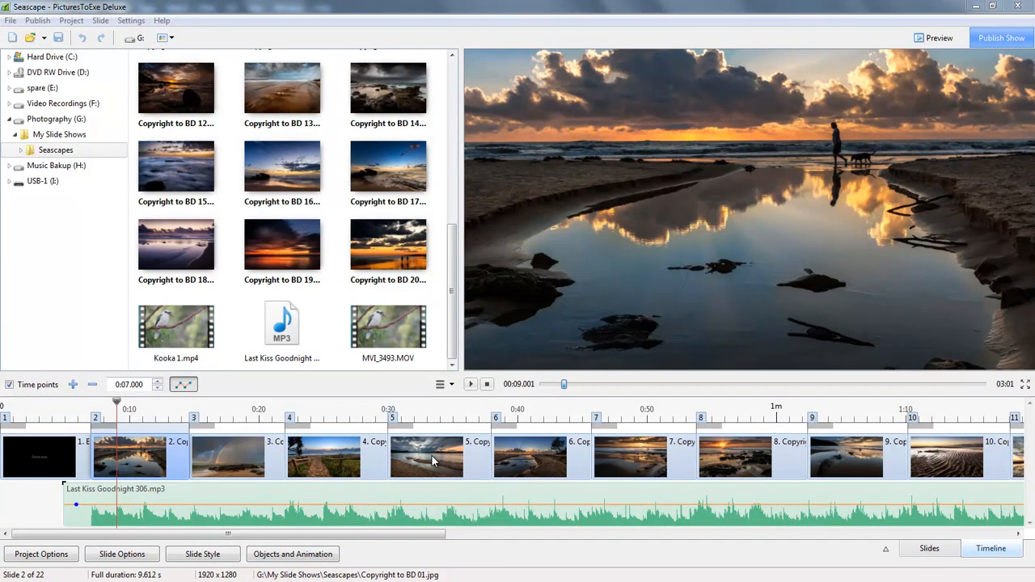
In the Seascape project in PicturesToExe, replace slide 7 with Kooka 1.mp4 and optimize the clip, saving to the same folder.
left_click(626, 452)
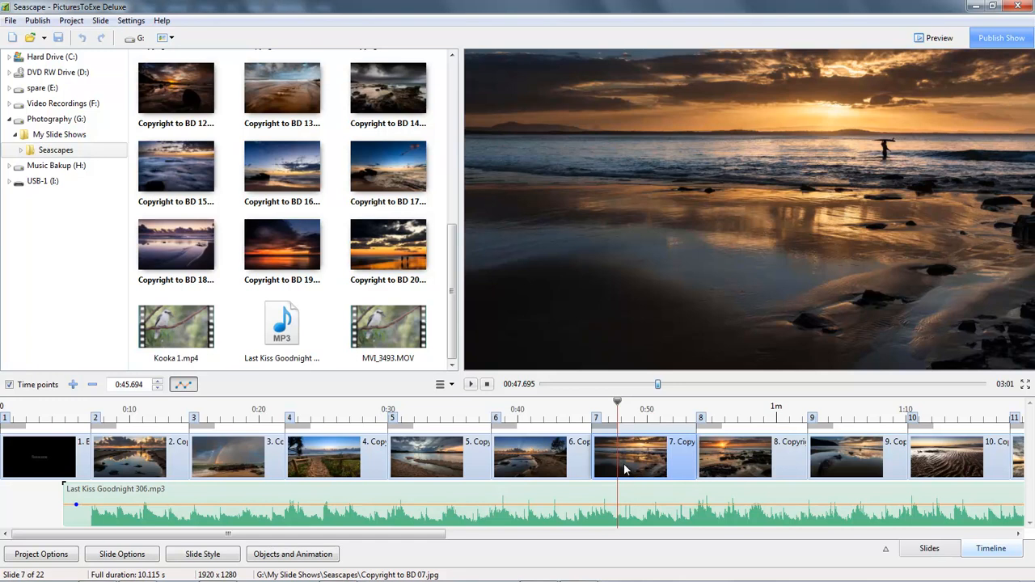
key("Delete")
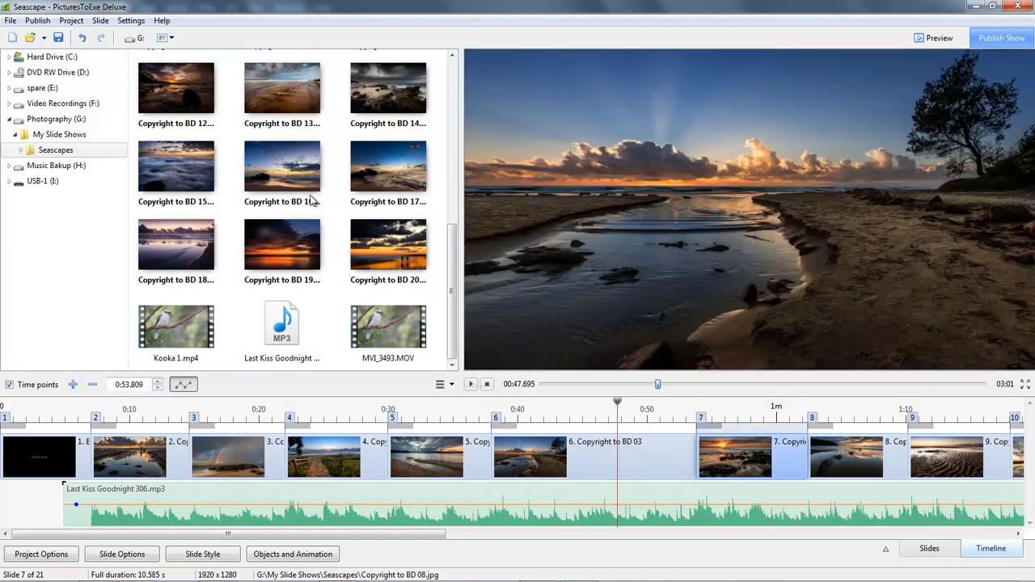
left_click_drag(174, 325, 616, 455)
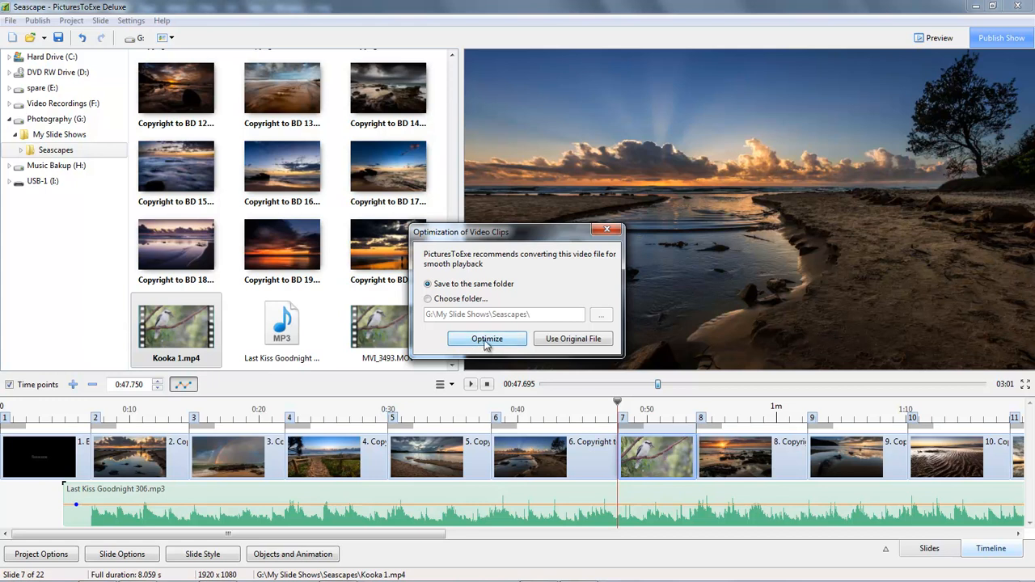
left_click(487, 340)
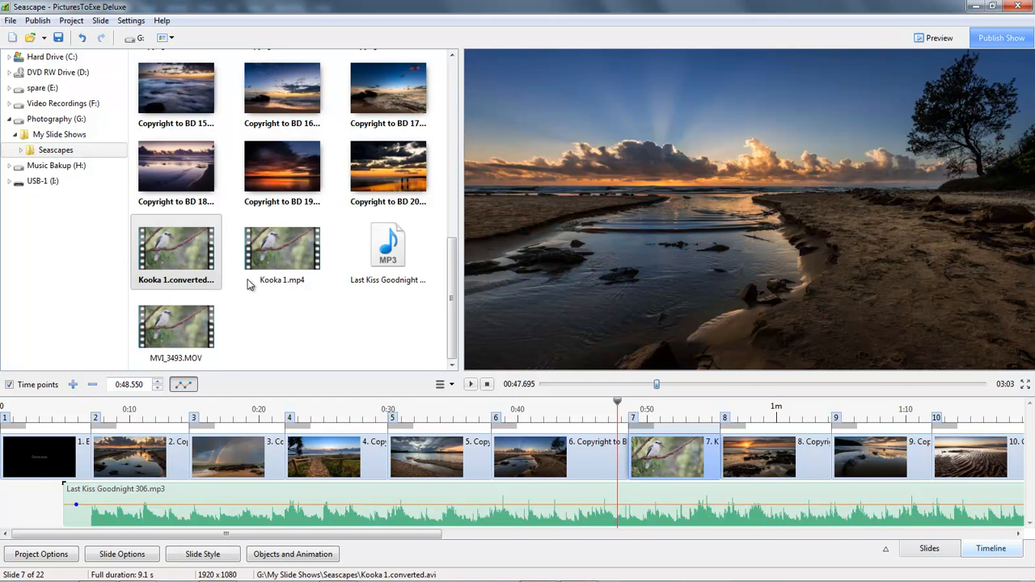
Preview MVI_3493.MOV, Kooka 1.mp4 and the converted Kooka 1 clip in the file browser.
left_click(184, 330)
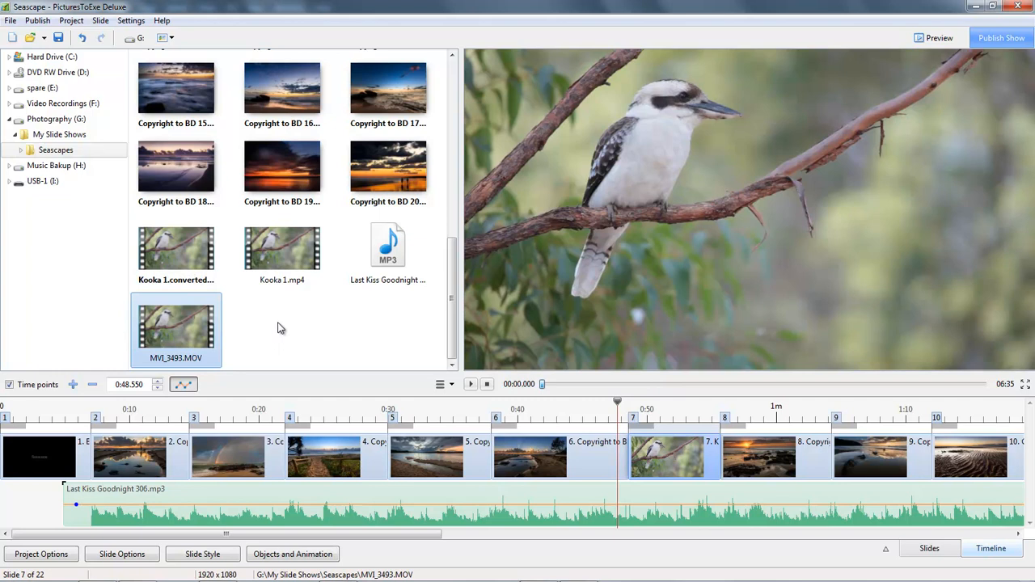
left_click(284, 246)
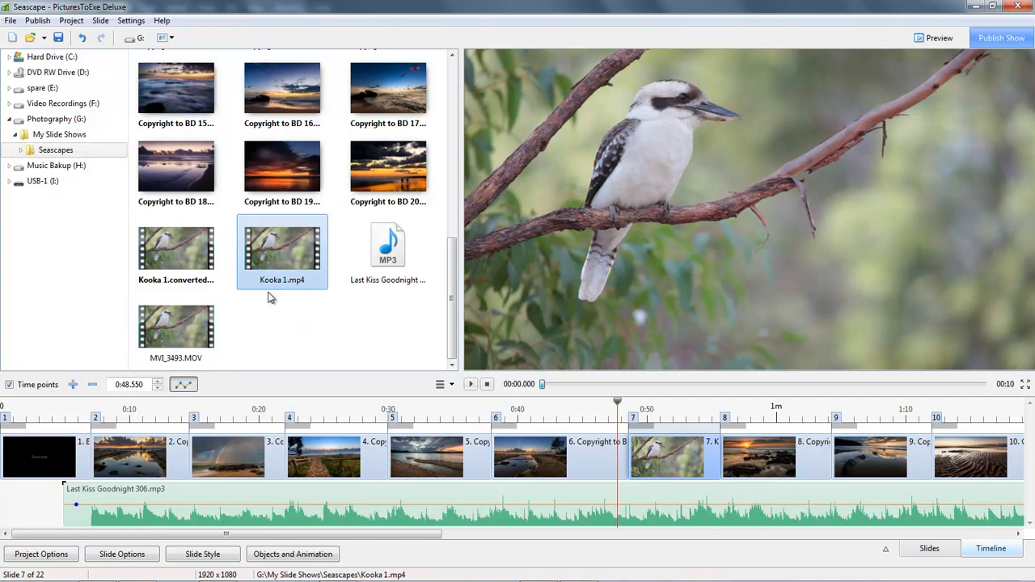
left_click(169, 252)
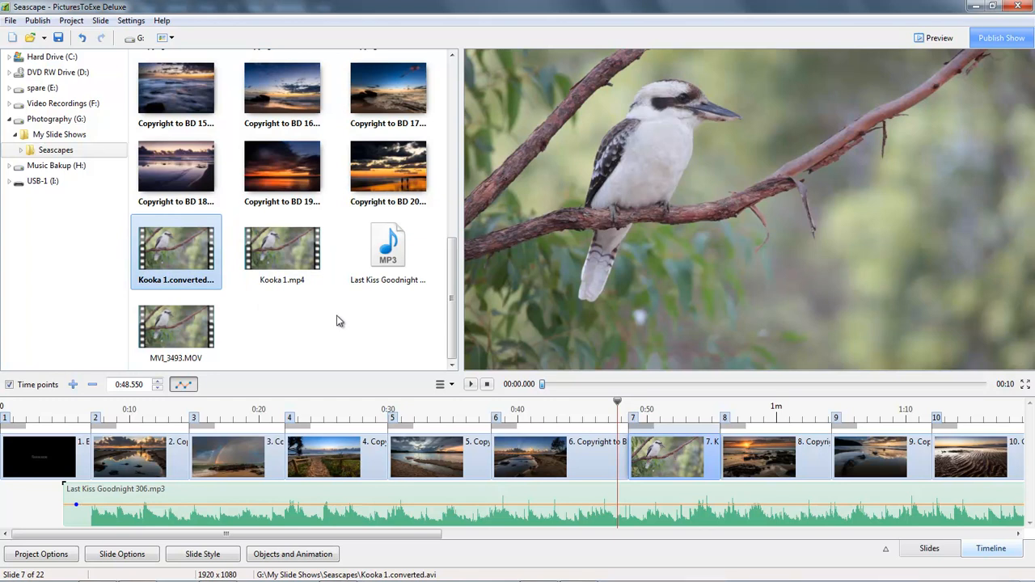
Set the duration of the Kooka 1.converted slide to 10 seconds in the Slides view.
left_click(670, 459)
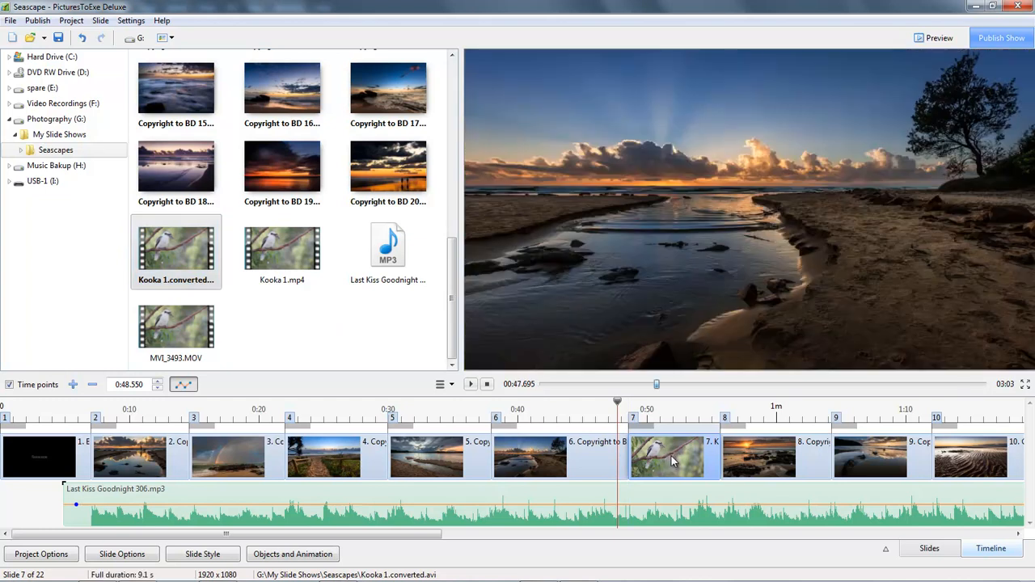
left_click(916, 552)
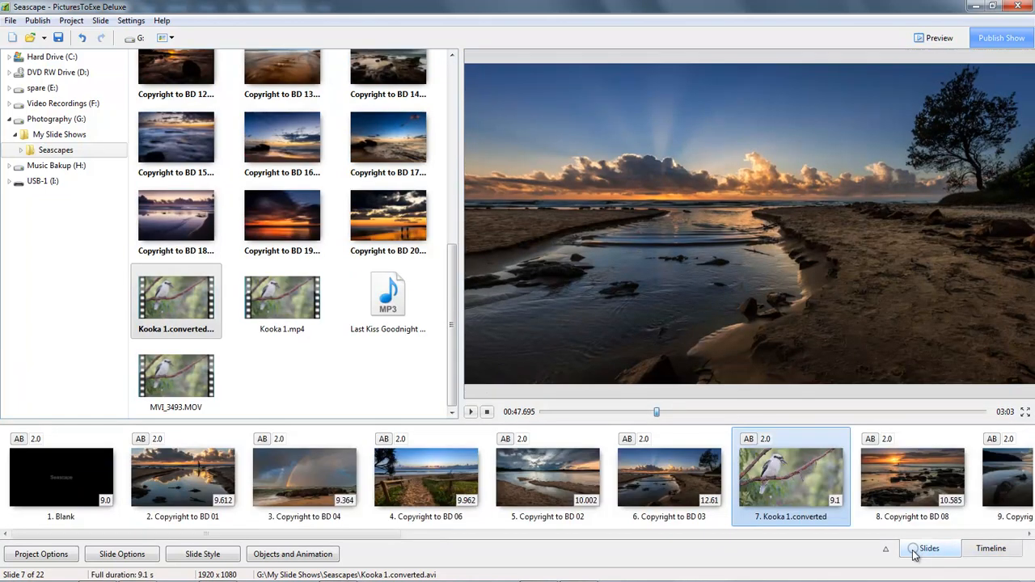
left_click(835, 500)
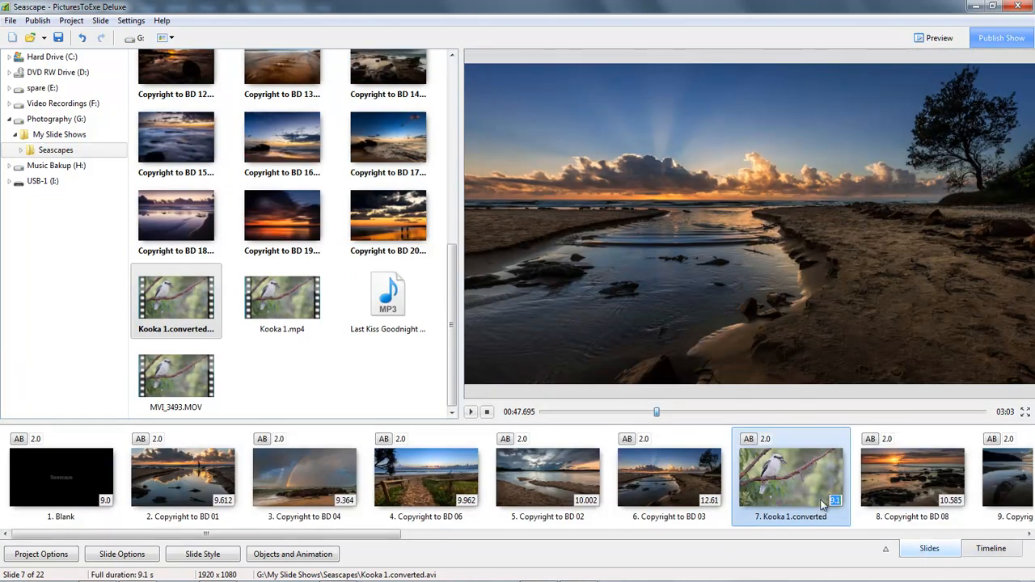
type("1")
key("Return")
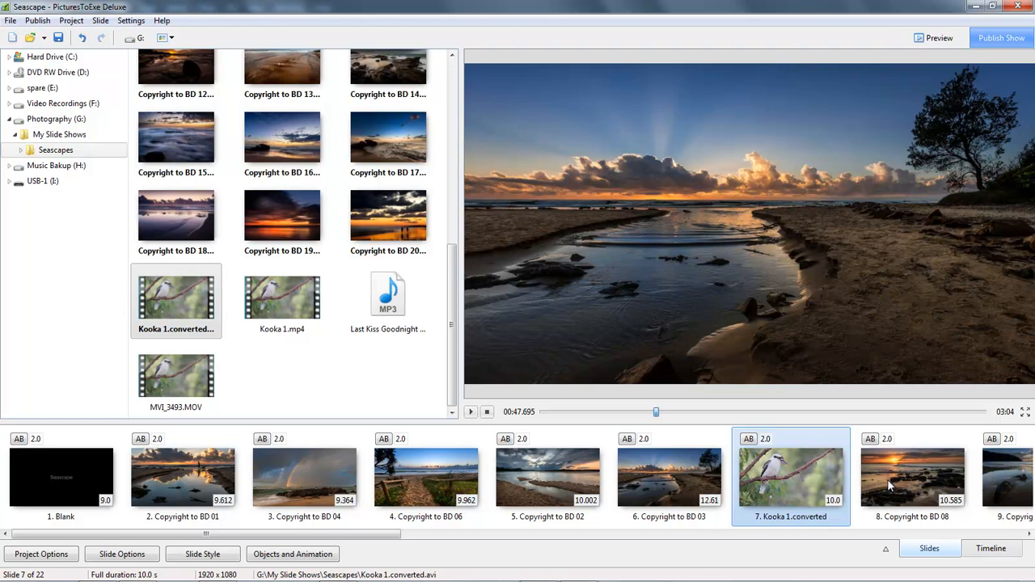
Return to the Timeline view and play the show from about 0:48 through the kookaburra clip, then stop playback.
left_click(994, 548)
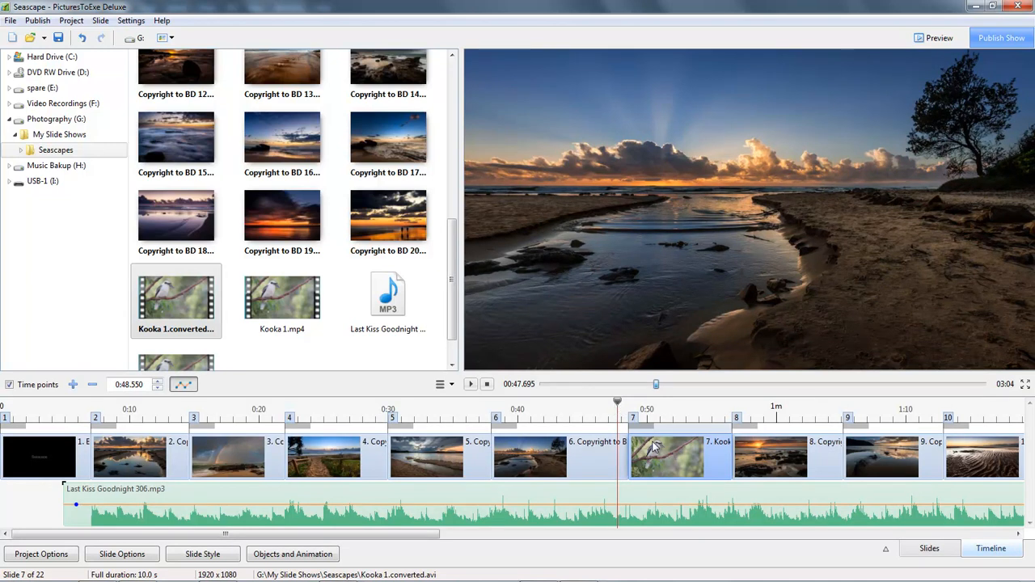
left_click(602, 415)
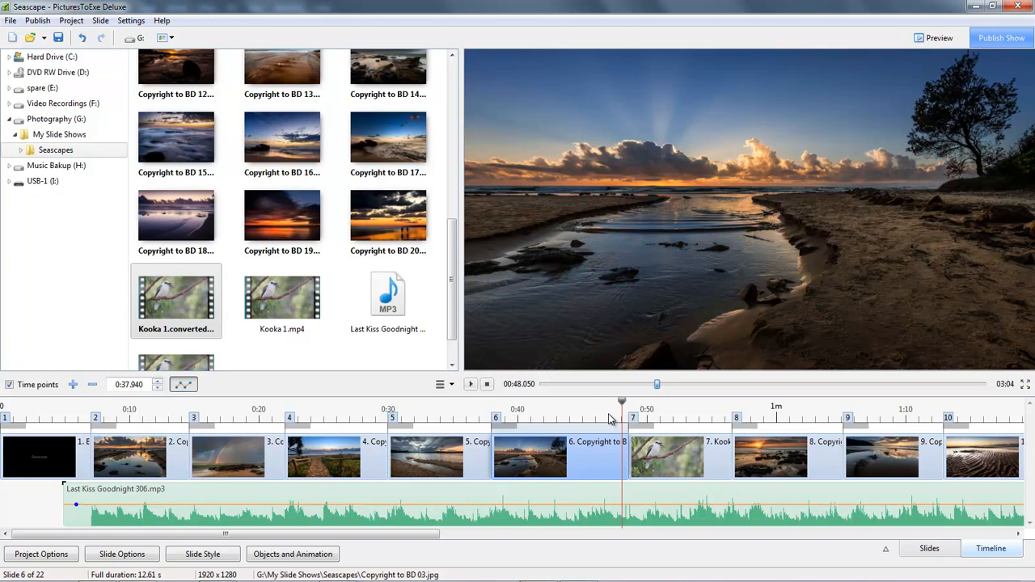
left_click(469, 387)
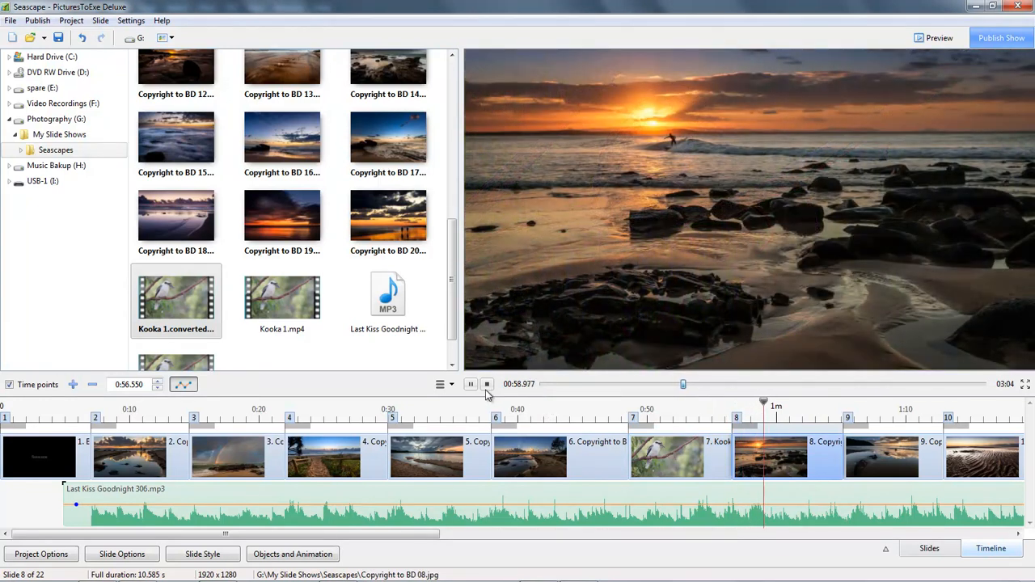
left_click(487, 385)
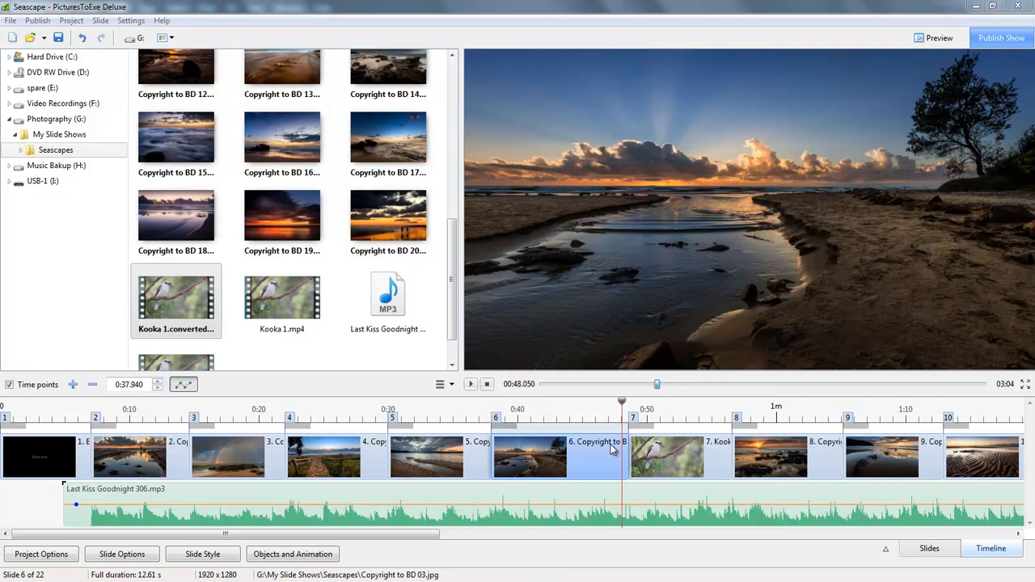
Scrub the playhead from the kookaburra clip's start through its transition into slide 8, to about 0:58.5.
left_click(629, 401)
left_click_drag(629, 402, 755, 413)
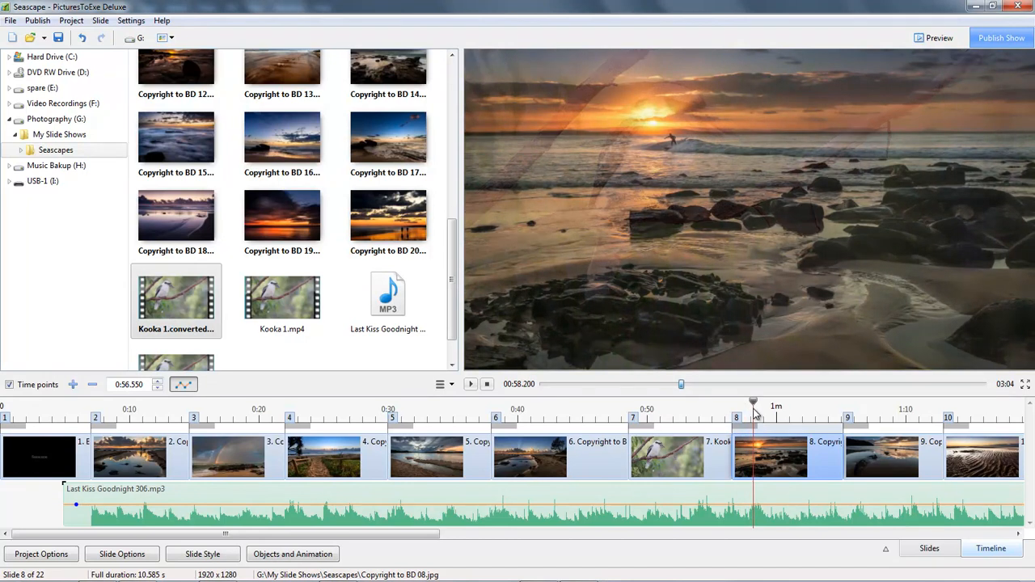
left_click_drag(755, 414, 758, 413)
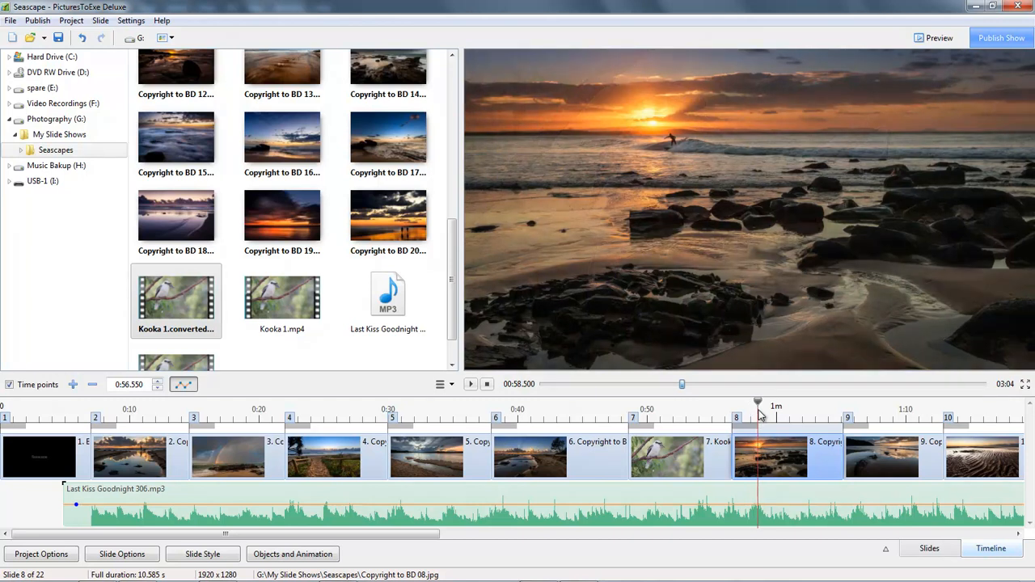